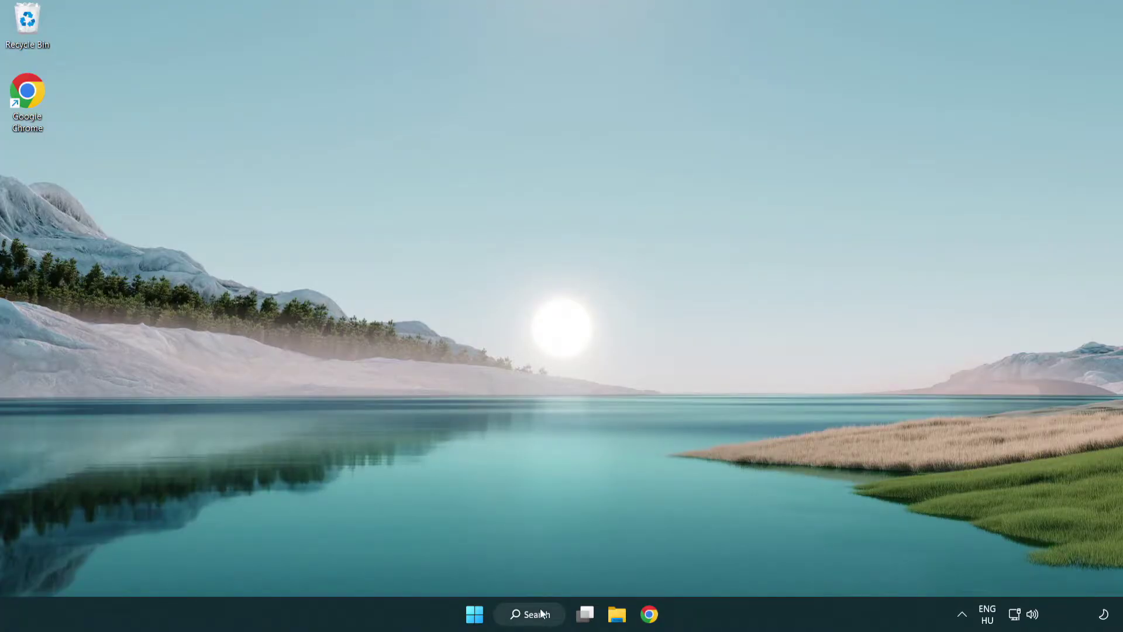
Search for 'device manager' and open Device Manager from the results.
left_click(534, 613)
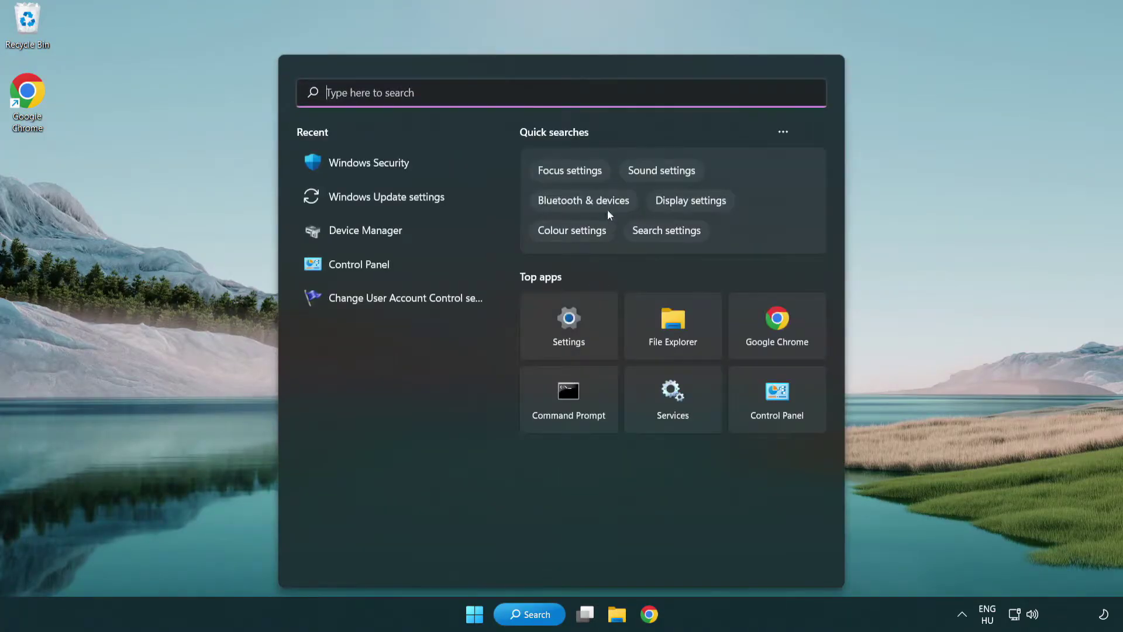
type("device manager")
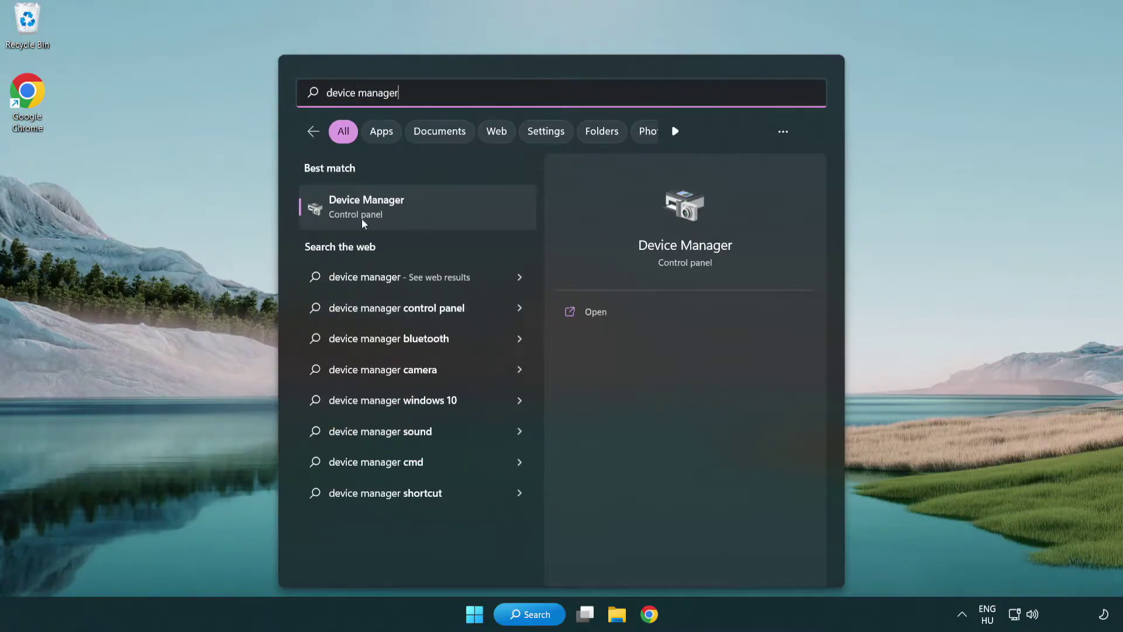
left_click(449, 213)
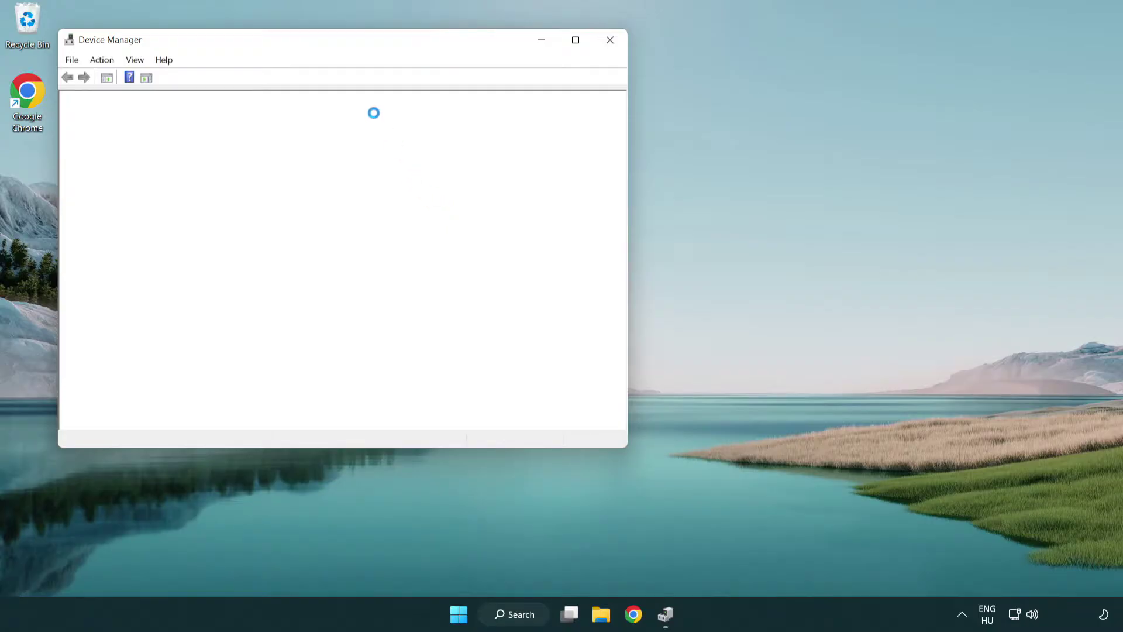
Start a driver update for the VMware SVGA 3D adapter under Display adapters.
left_click_drag(308, 47, 495, 113)
left_click(312, 234)
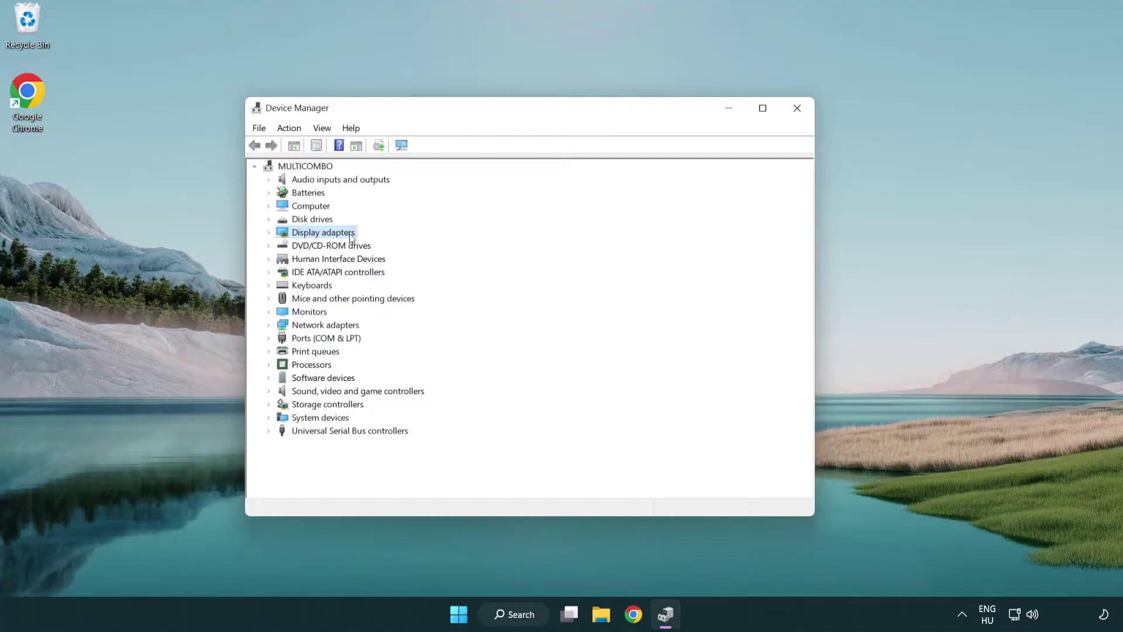
left_click(269, 233)
left_click(334, 248)
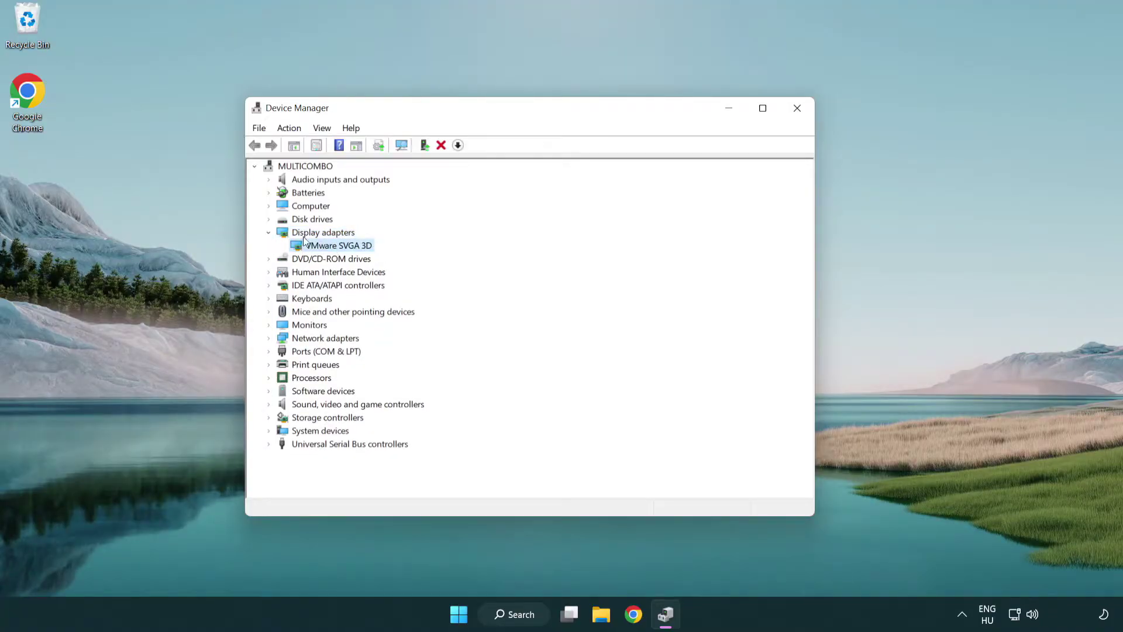
right_click(336, 249)
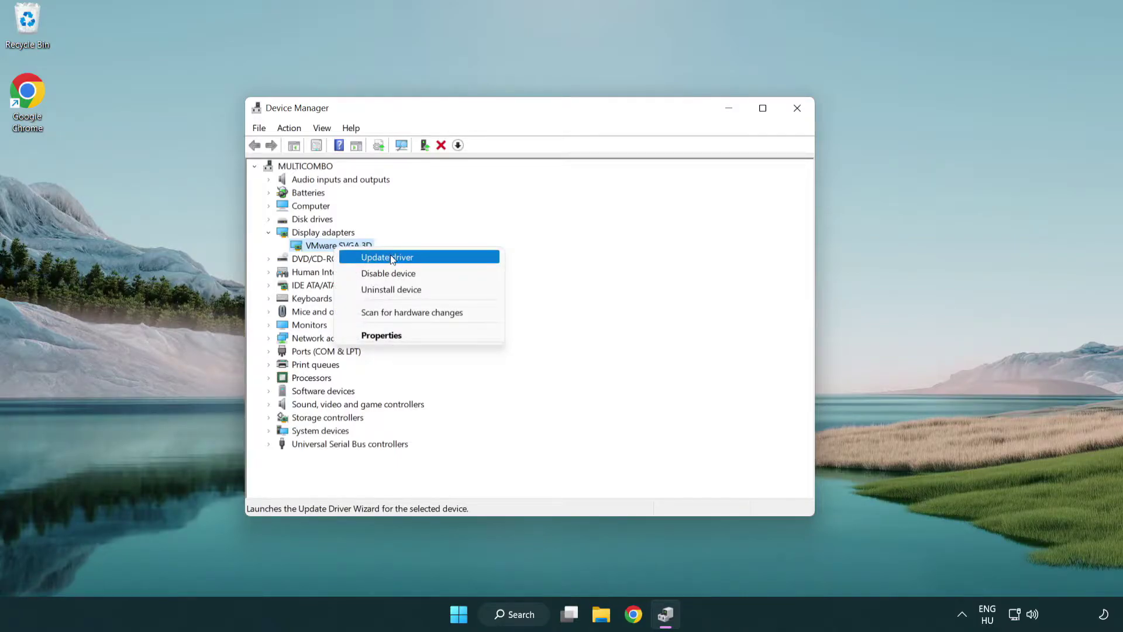
left_click(442, 256)
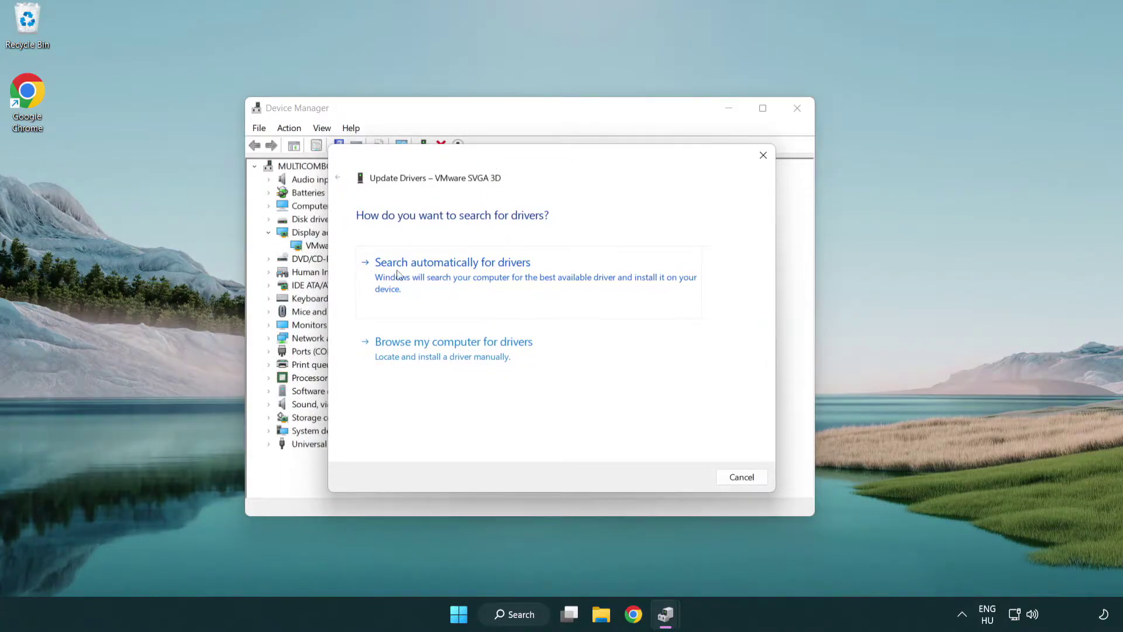
Search automatically for a newer VMware SVGA 3D driver, then close the dialog and Device Manager.
left_click(496, 277)
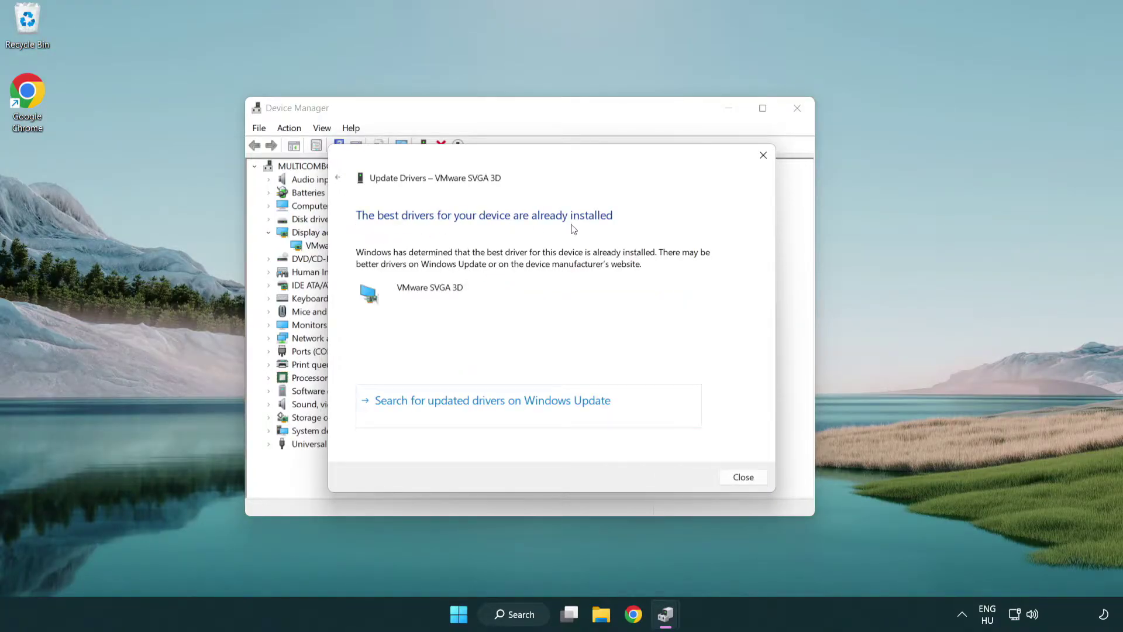
left_click(744, 478)
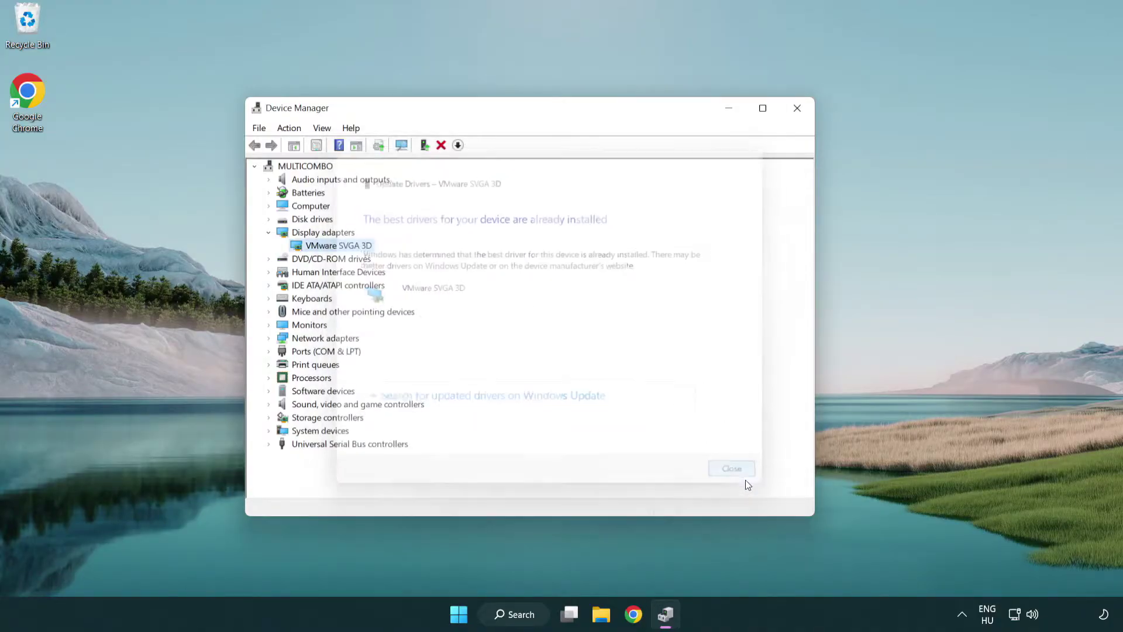
left_click(799, 111)
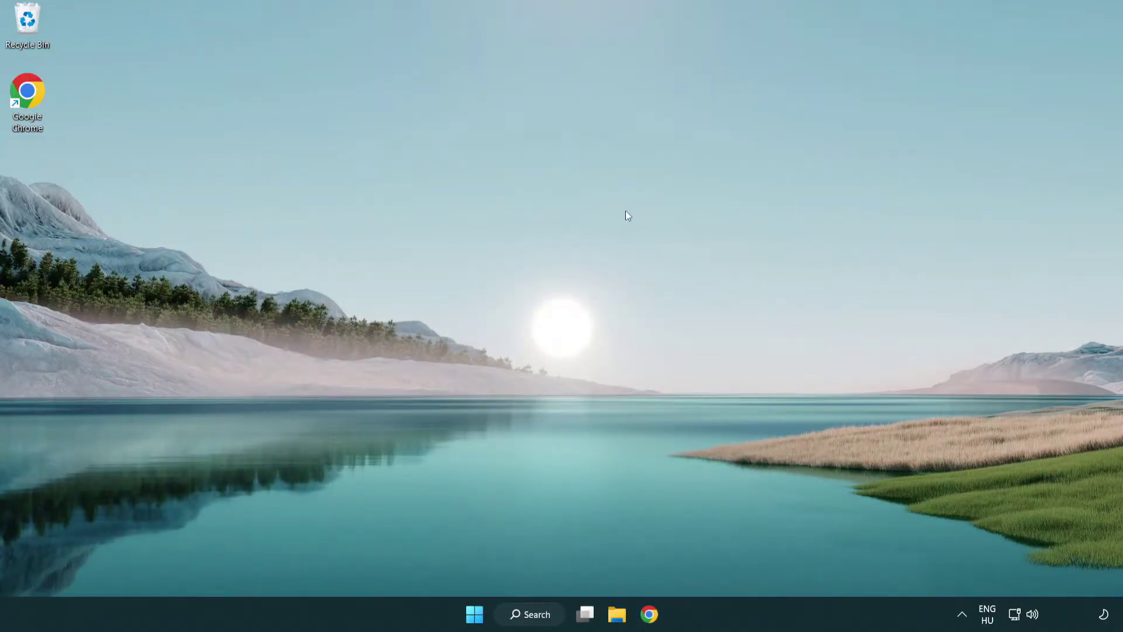
Search for 'update' and open Windows Update settings.
left_click(541, 614)
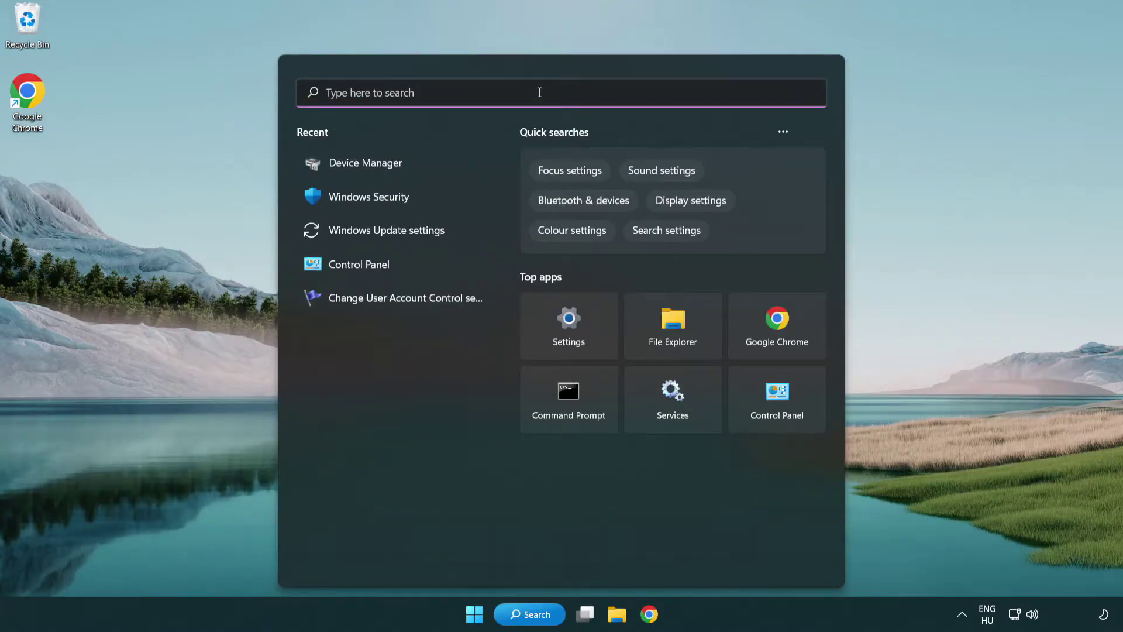
type("update")
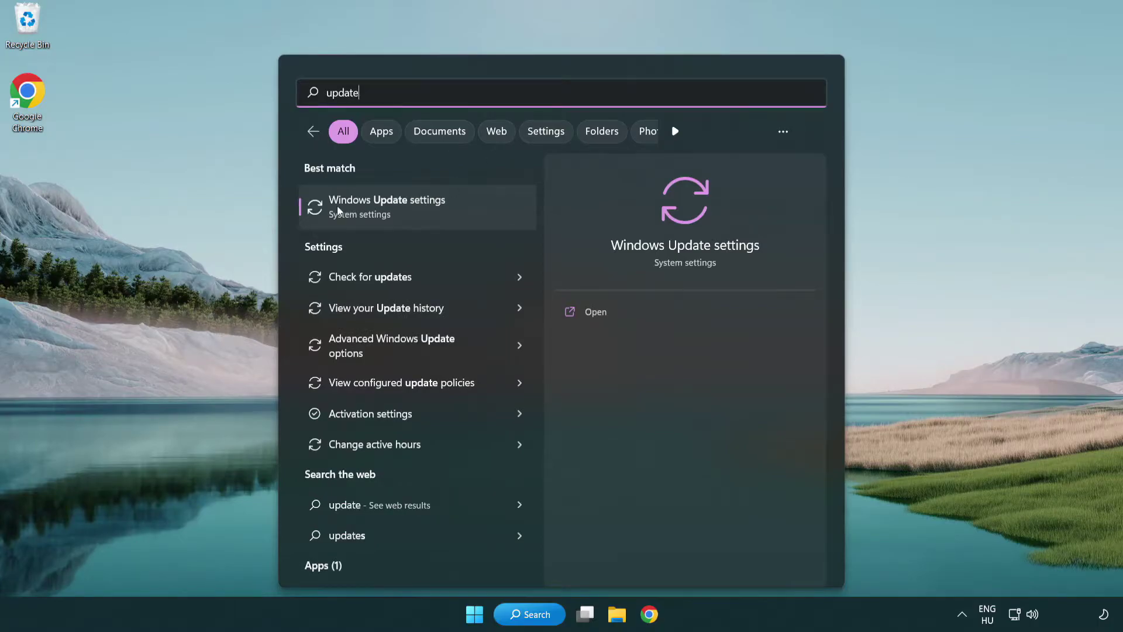
left_click(438, 213)
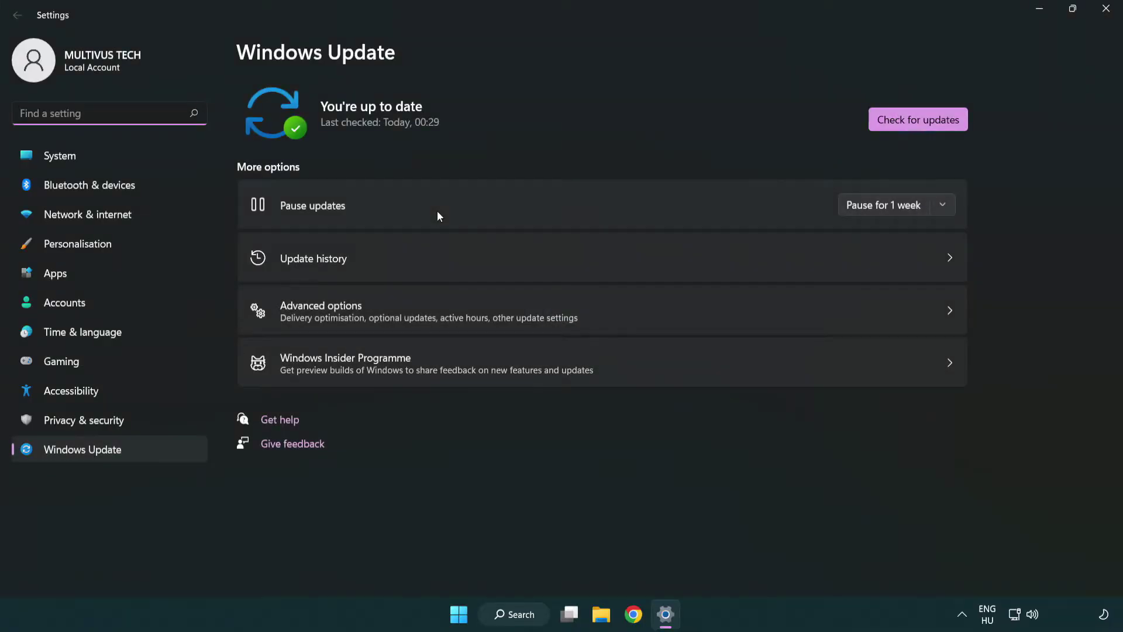
Check for updates, confirm Windows is up to date, and close Settings.
left_click(940, 125)
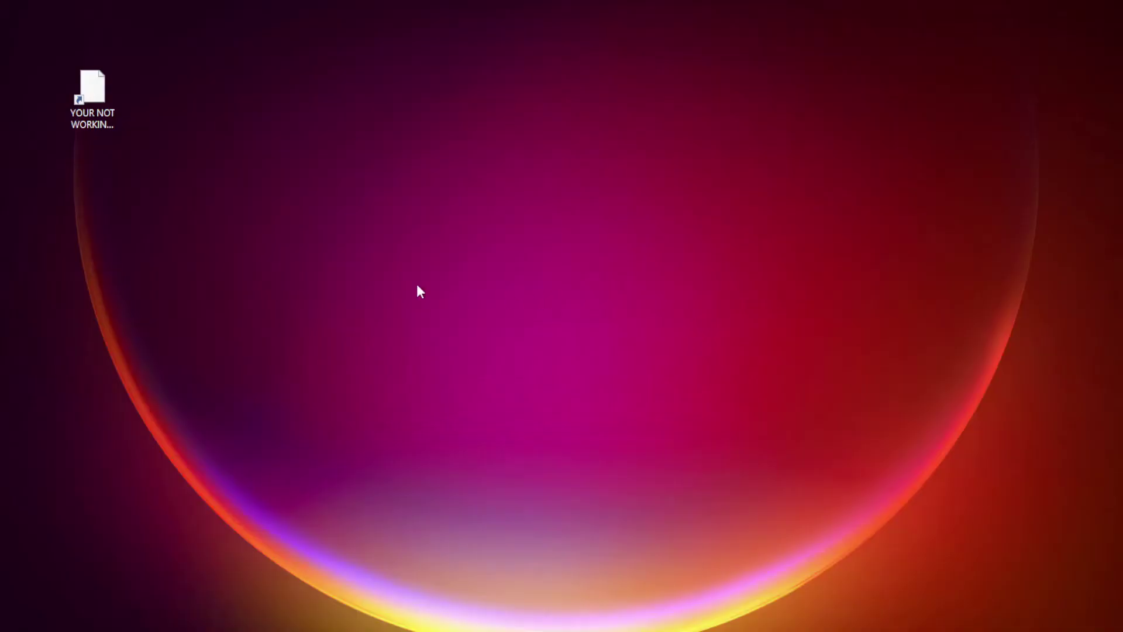
left_click(91, 93)
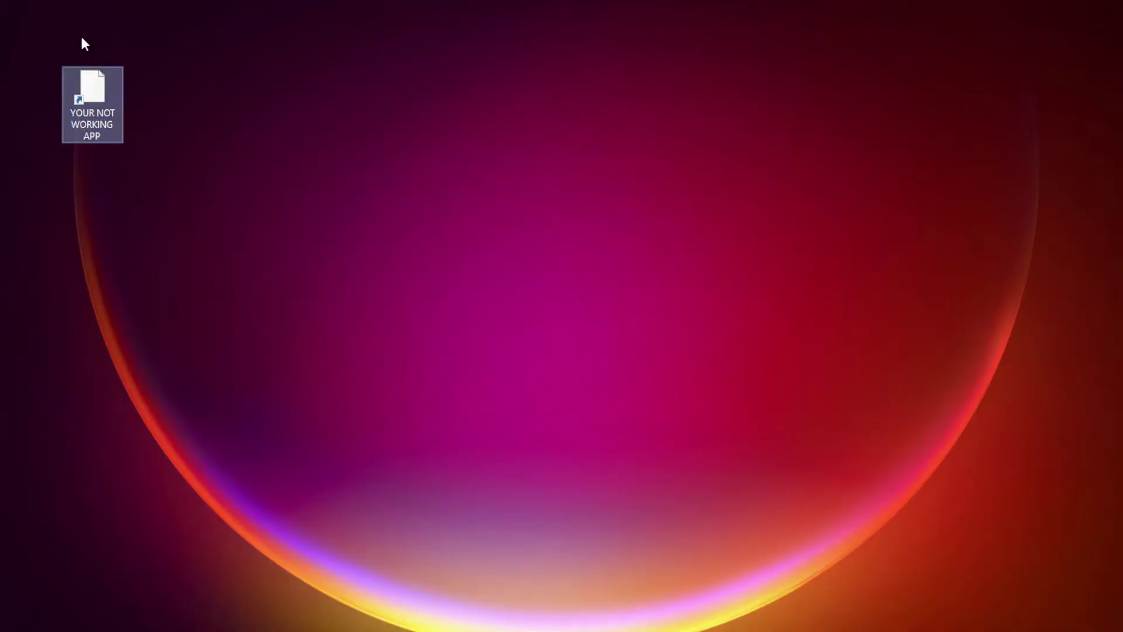
Open the Properties of the YOUR NOT WORKING APP desktop shortcut and center the dialog.
right_click(92, 86)
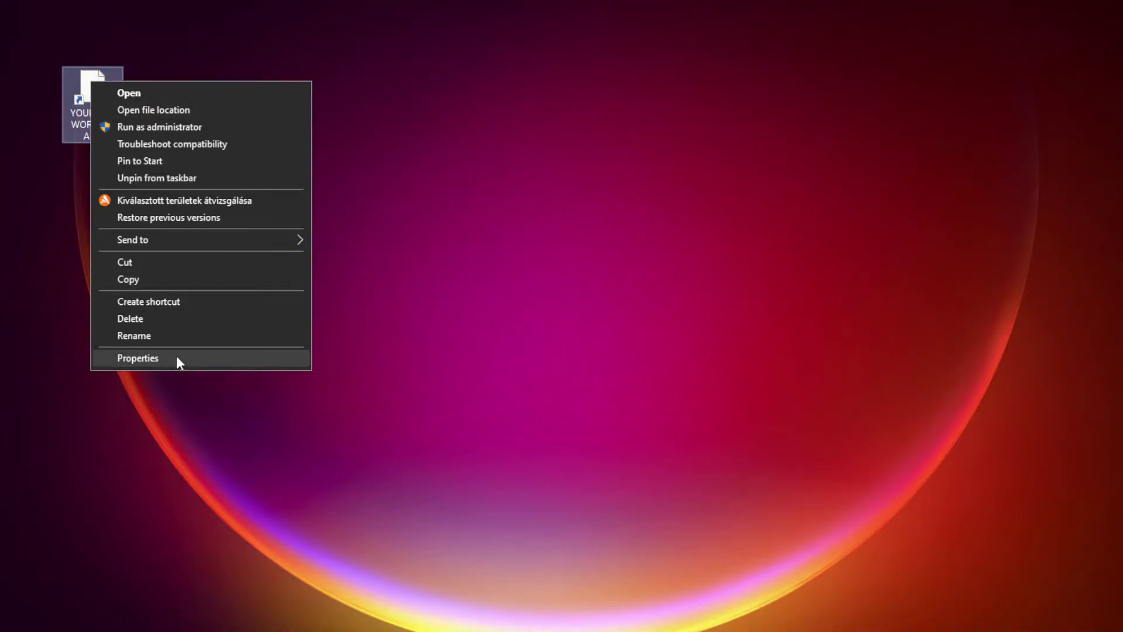
left_click(225, 357)
left_click_drag(246, 95, 566, 124)
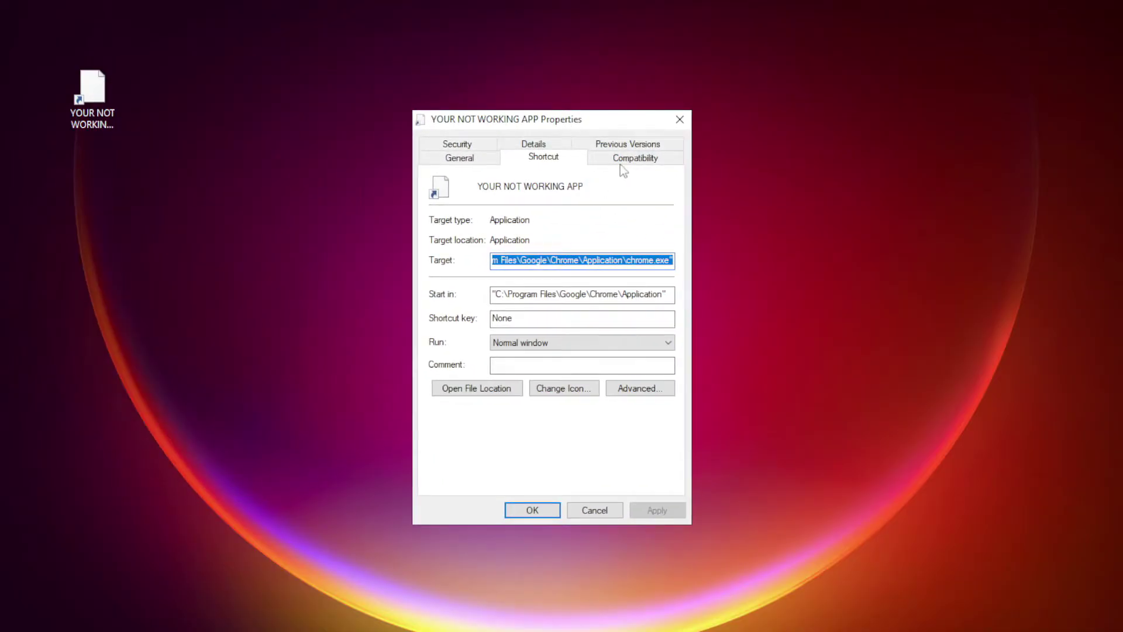
Apply Windows 8 compatibility mode with fullscreen optimizations disabled to the app shortcut.
left_click(656, 159)
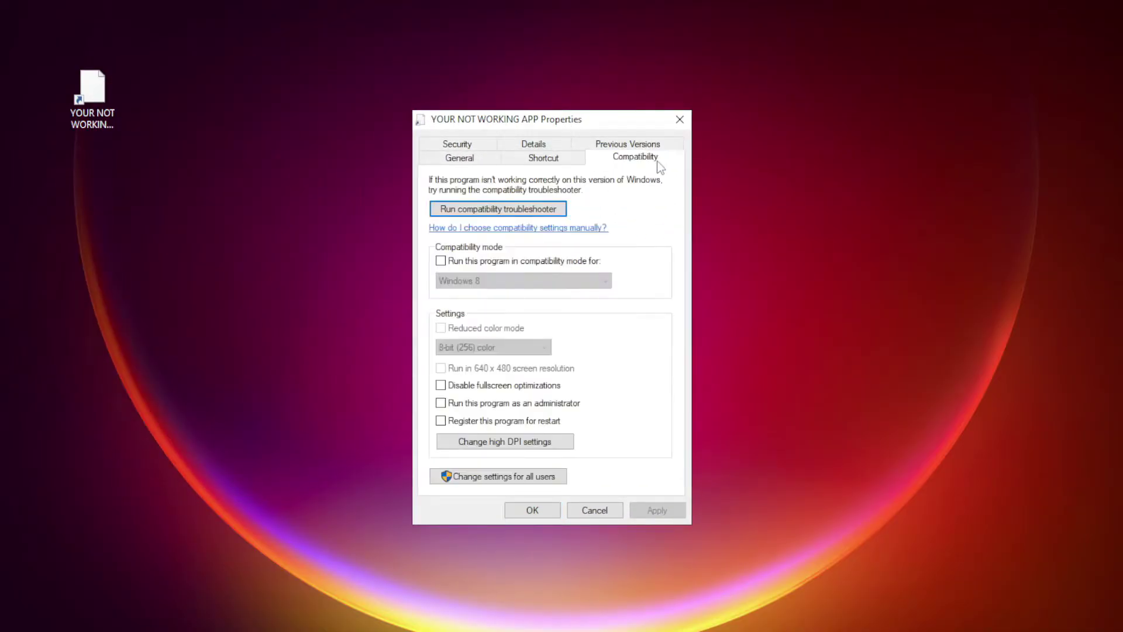
left_click(458, 267)
left_click(478, 275)
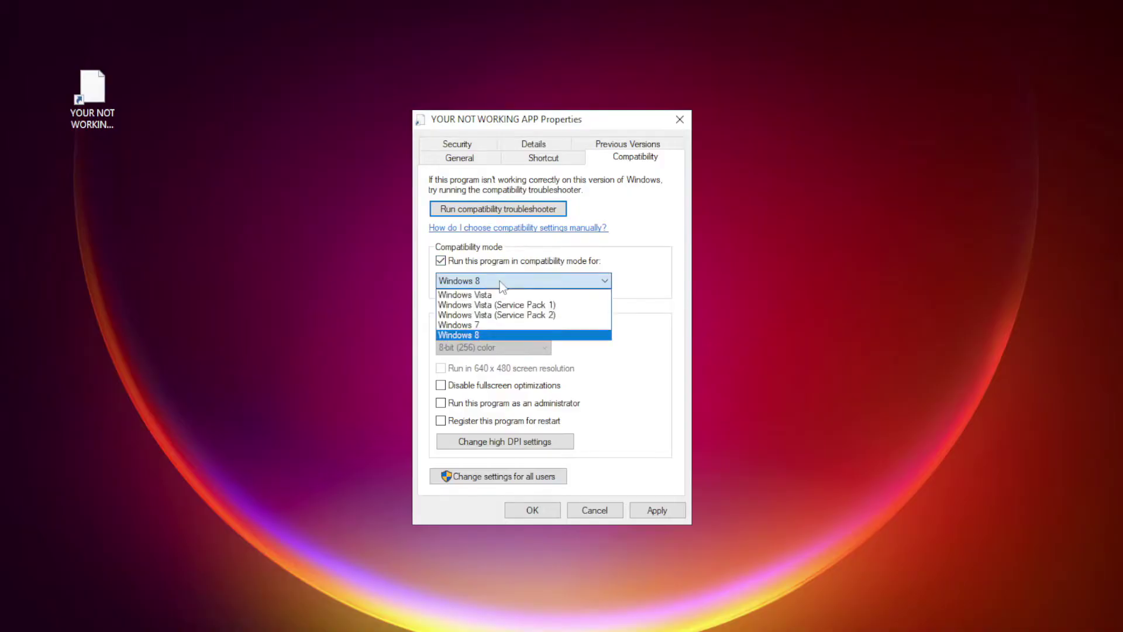
left_click(491, 331)
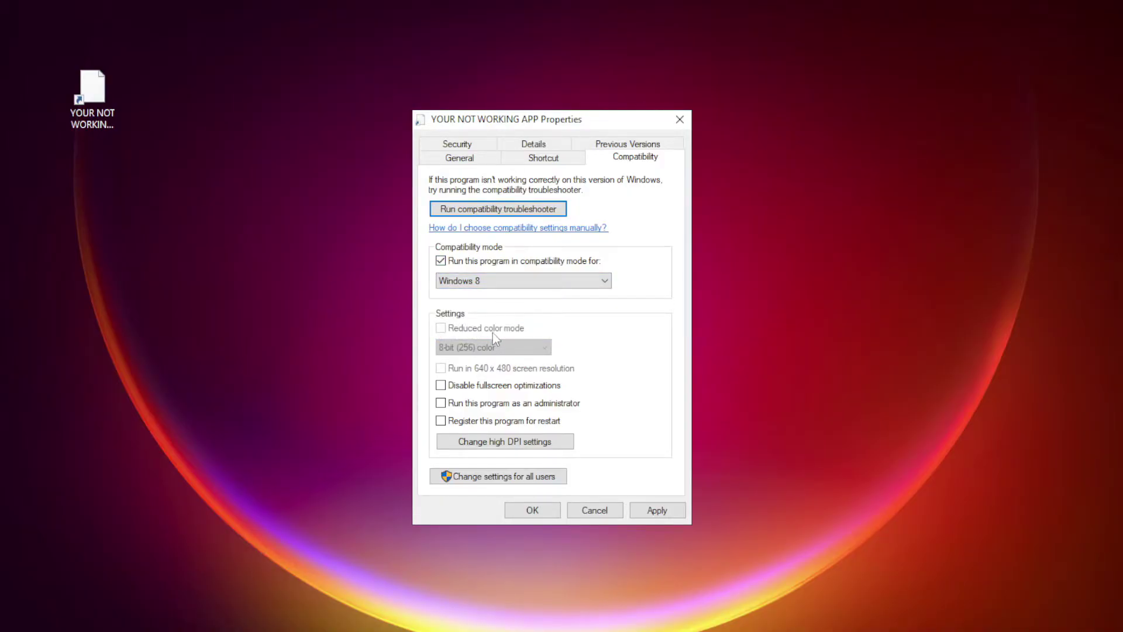
left_click(492, 394)
left_click(657, 510)
left_click(533, 512)
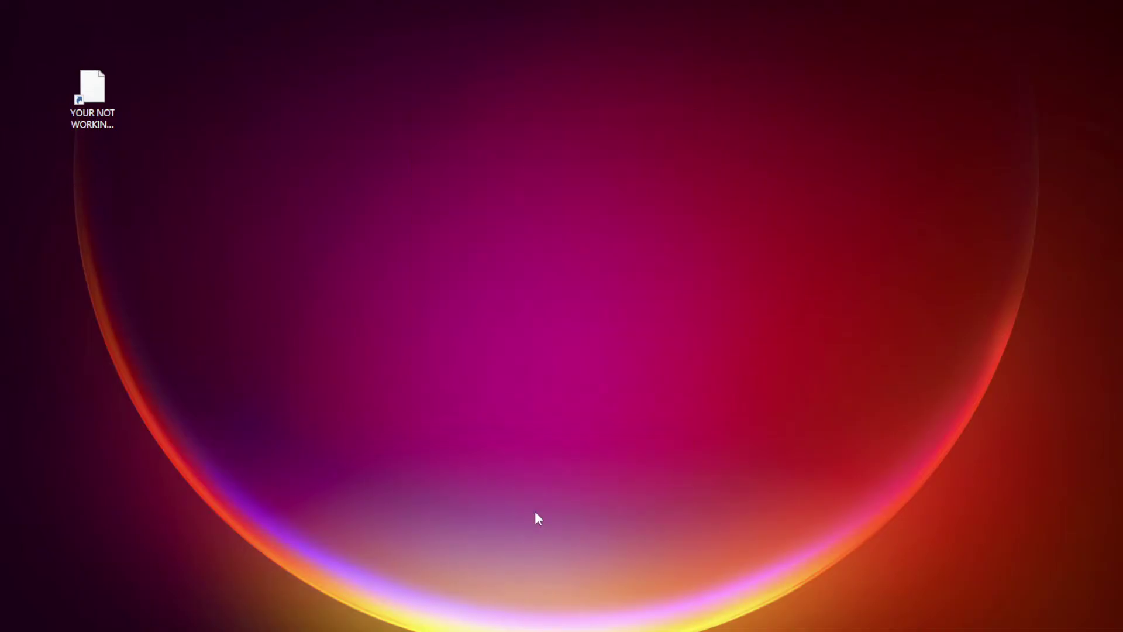
left_click(87, 101)
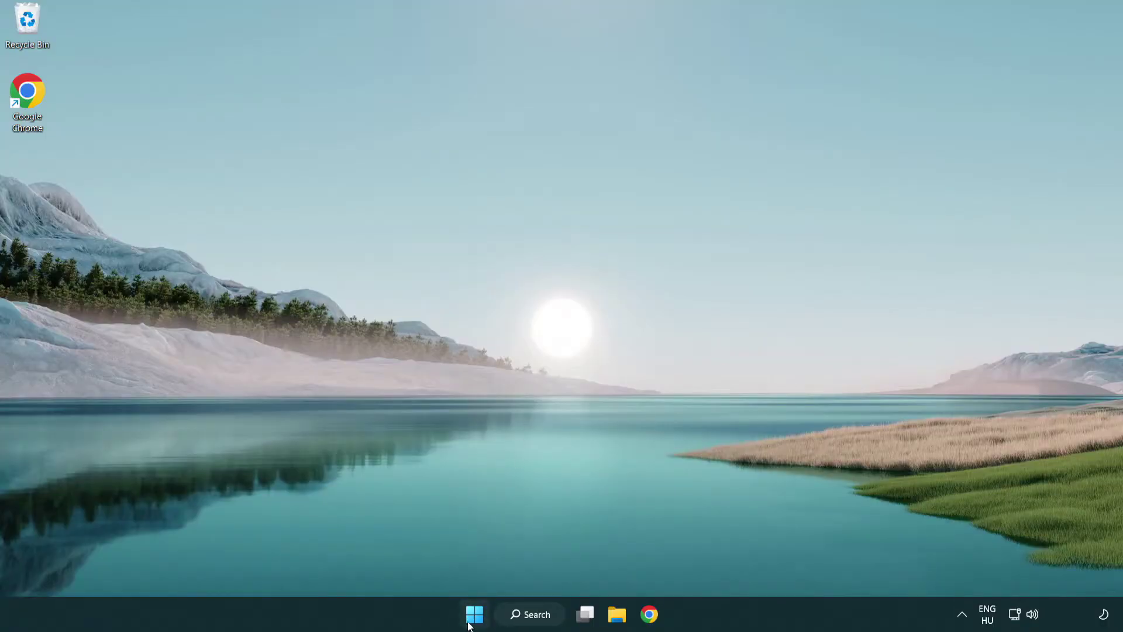
Open Task Manager from the Start button's right-click menu.
right_click(473, 620)
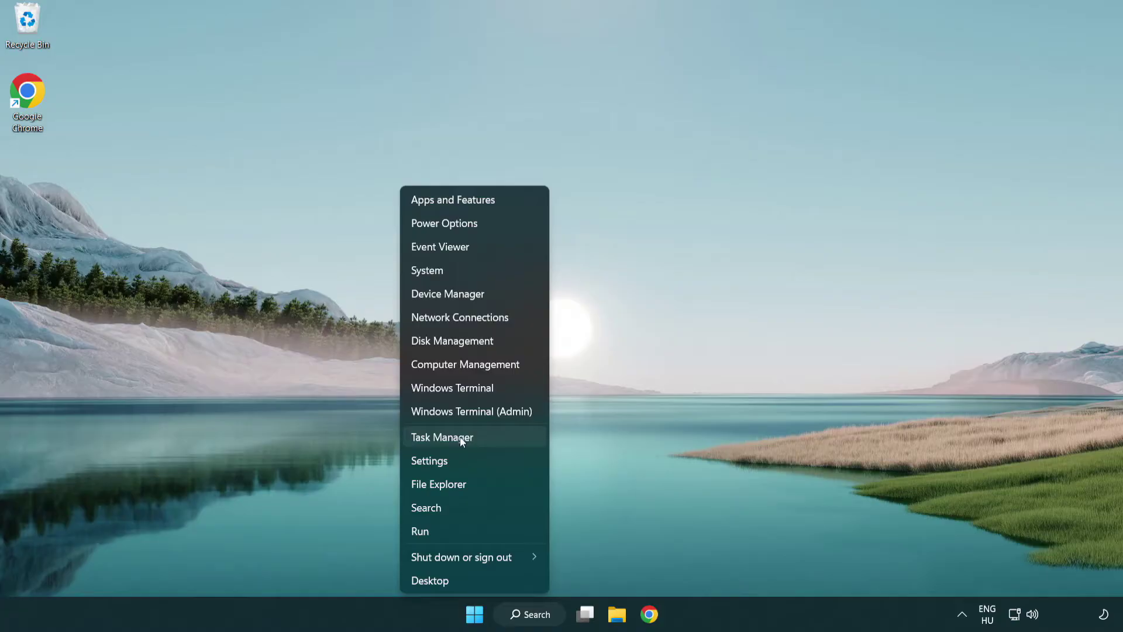
left_click(496, 439)
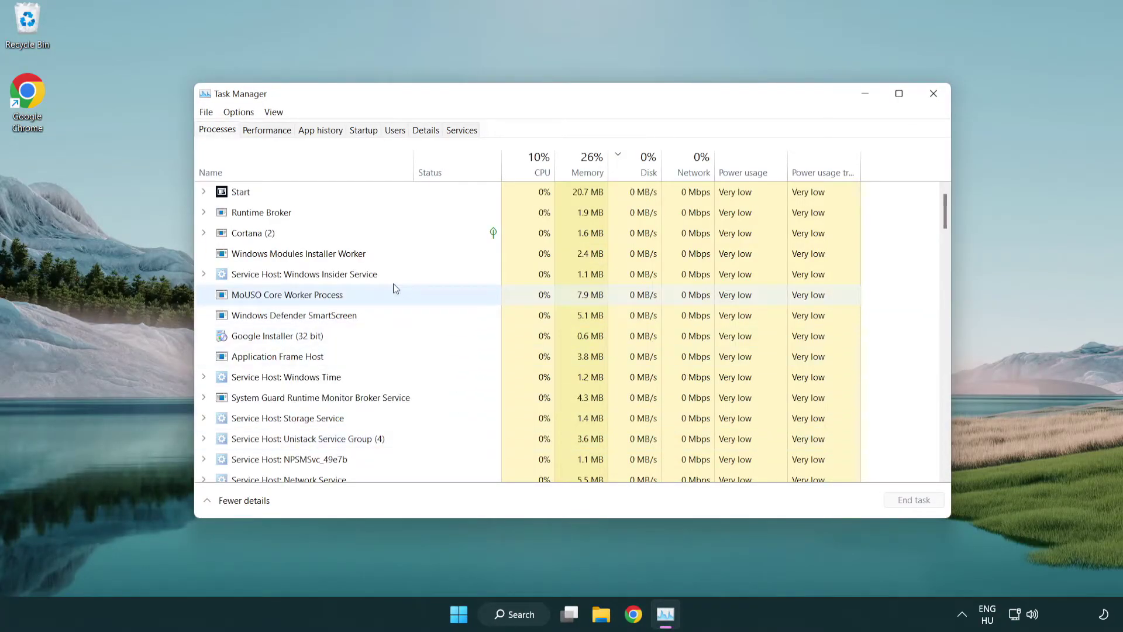
Disable Terminal and Phone Link as startup apps.
left_click(367, 132)
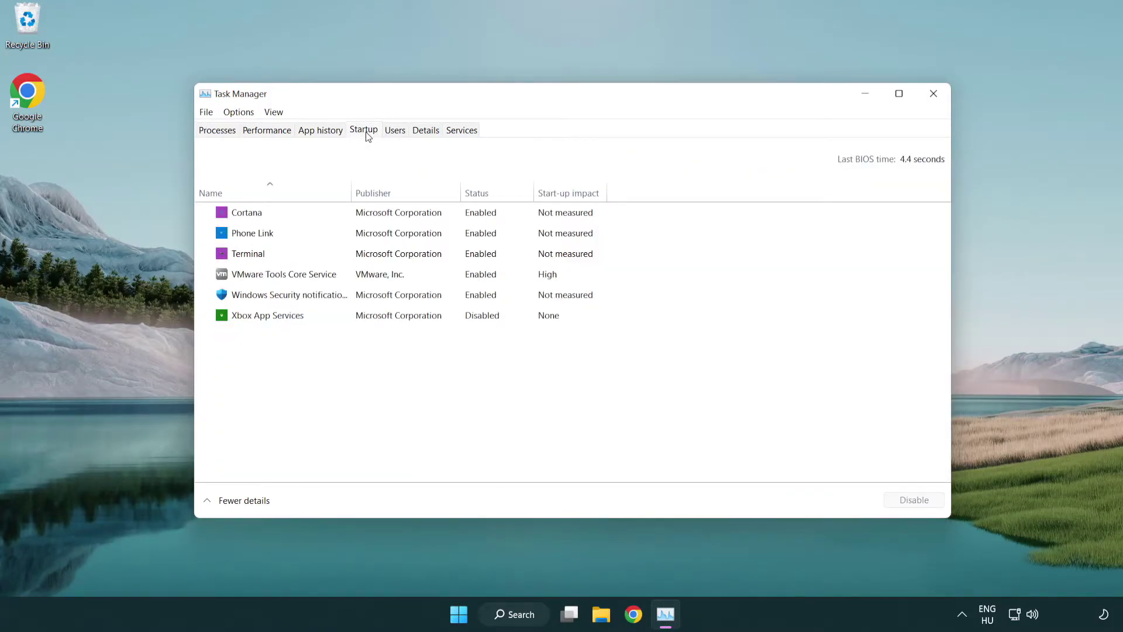
left_click(367, 257)
left_click(889, 498)
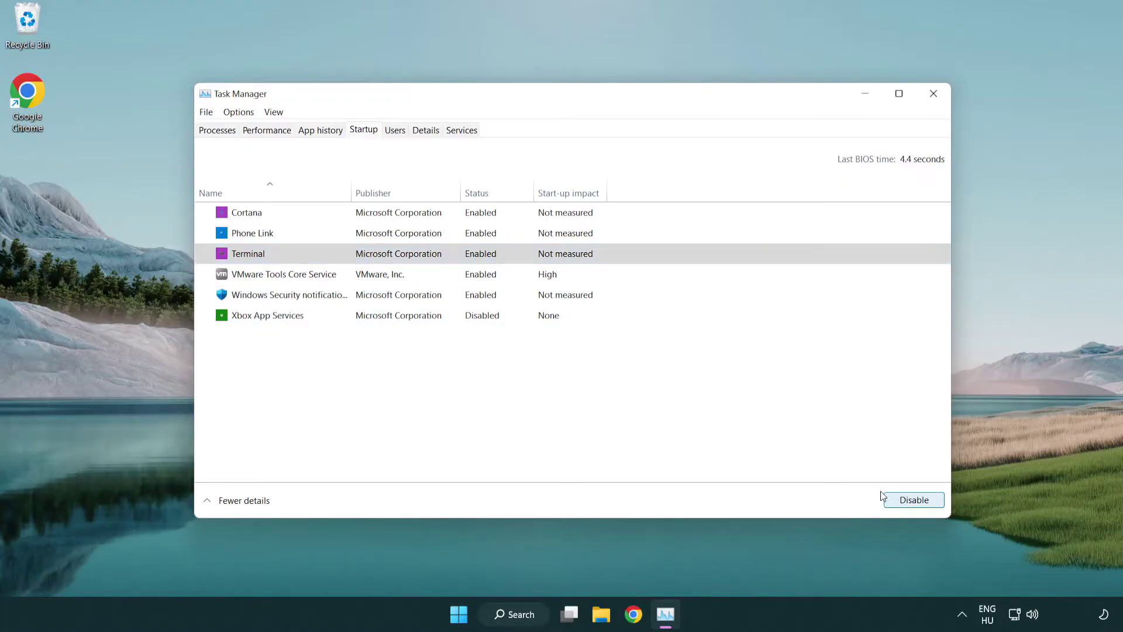
left_click(468, 237)
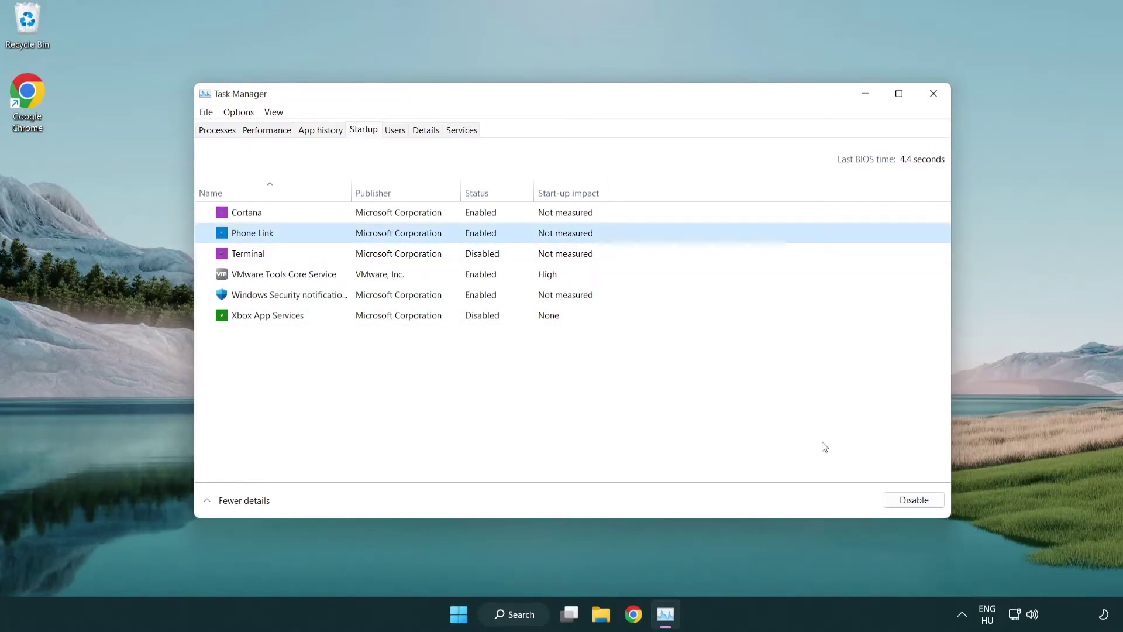
left_click(913, 500)
left_click(411, 236)
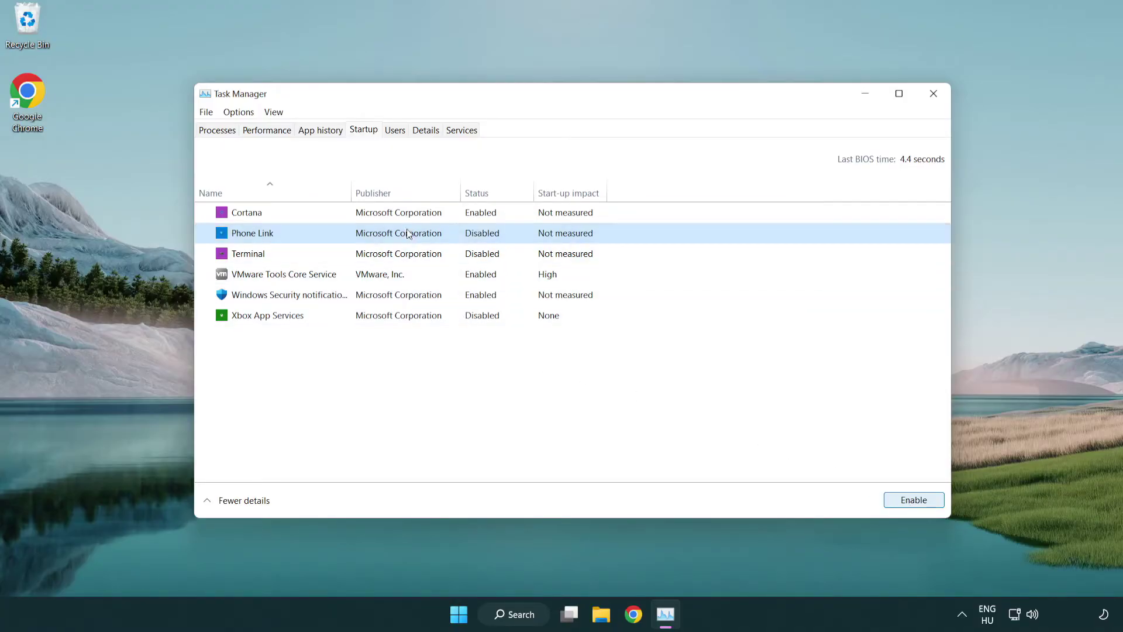
Disable Cortana and Windows Security notifications at startup, then close Task Manager.
left_click(402, 219)
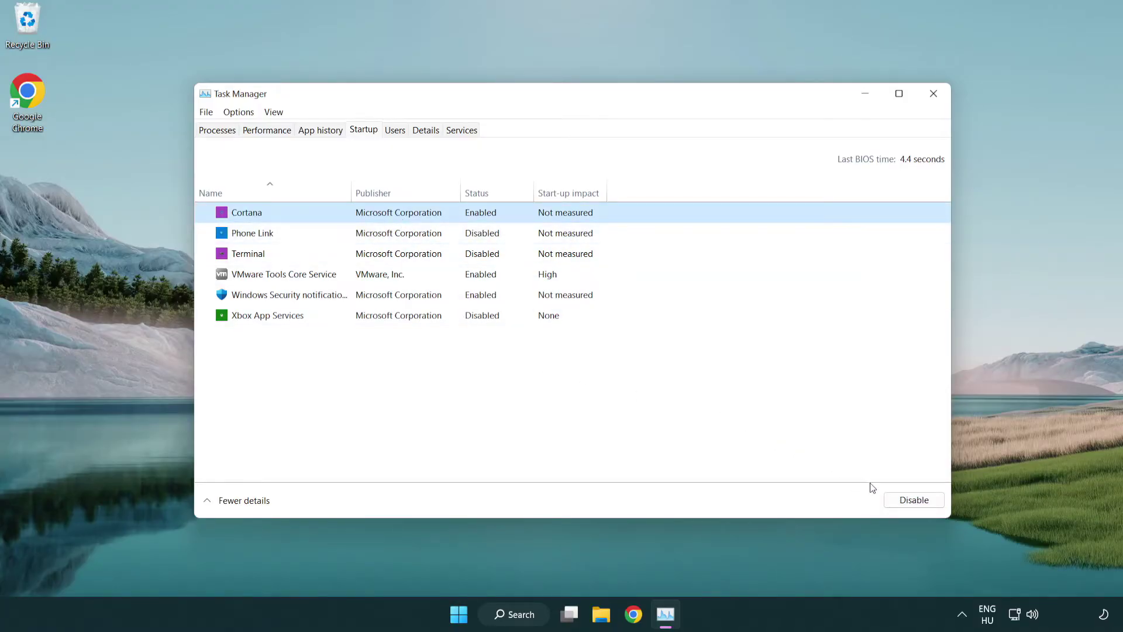
left_click(913, 500)
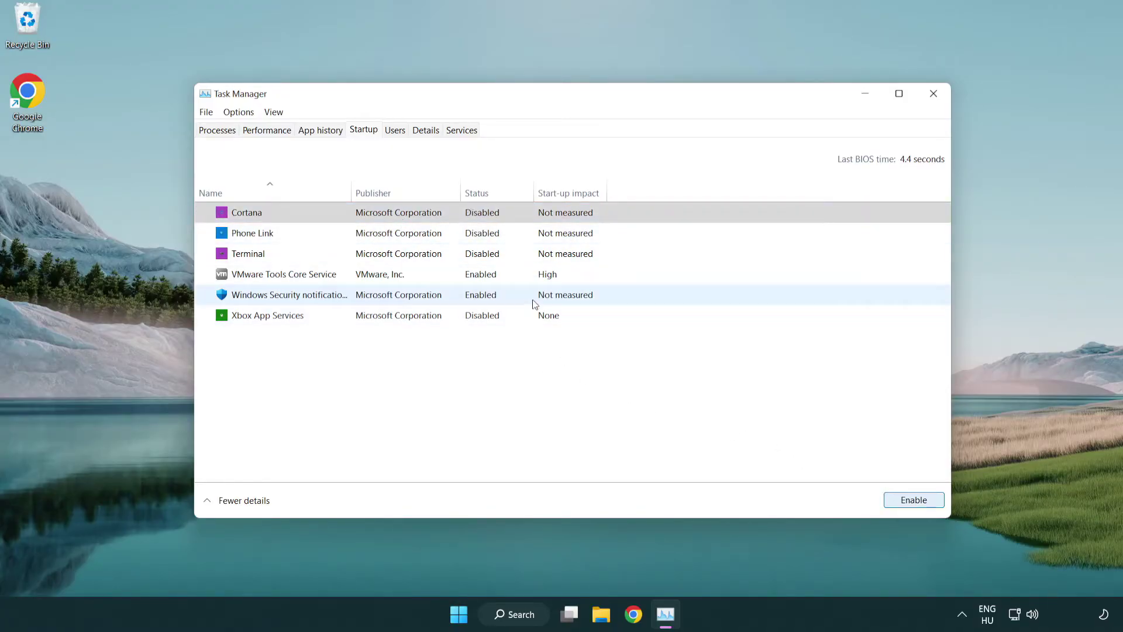
left_click(534, 304)
left_click(900, 501)
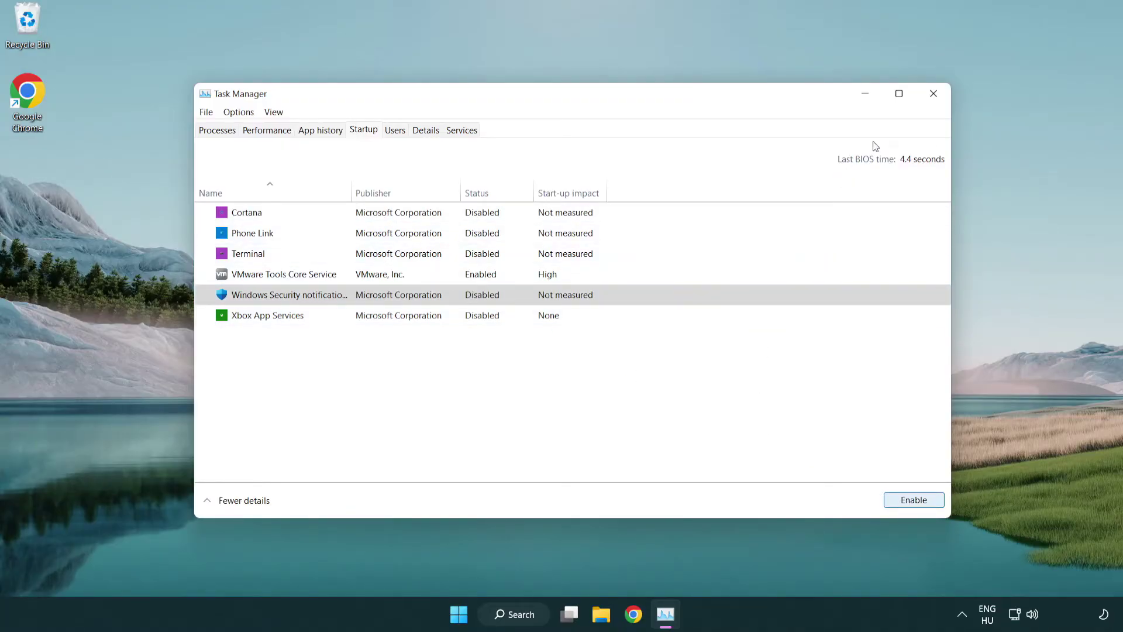
left_click(936, 99)
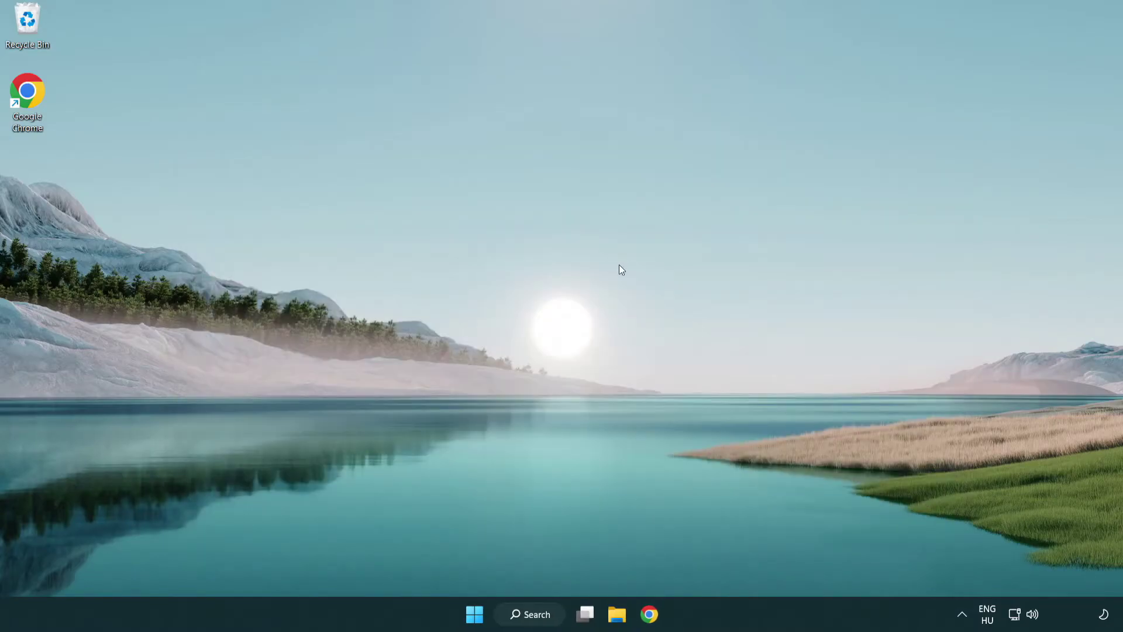
Search for 'cmd' and run Command Prompt as administrator.
left_click(525, 616)
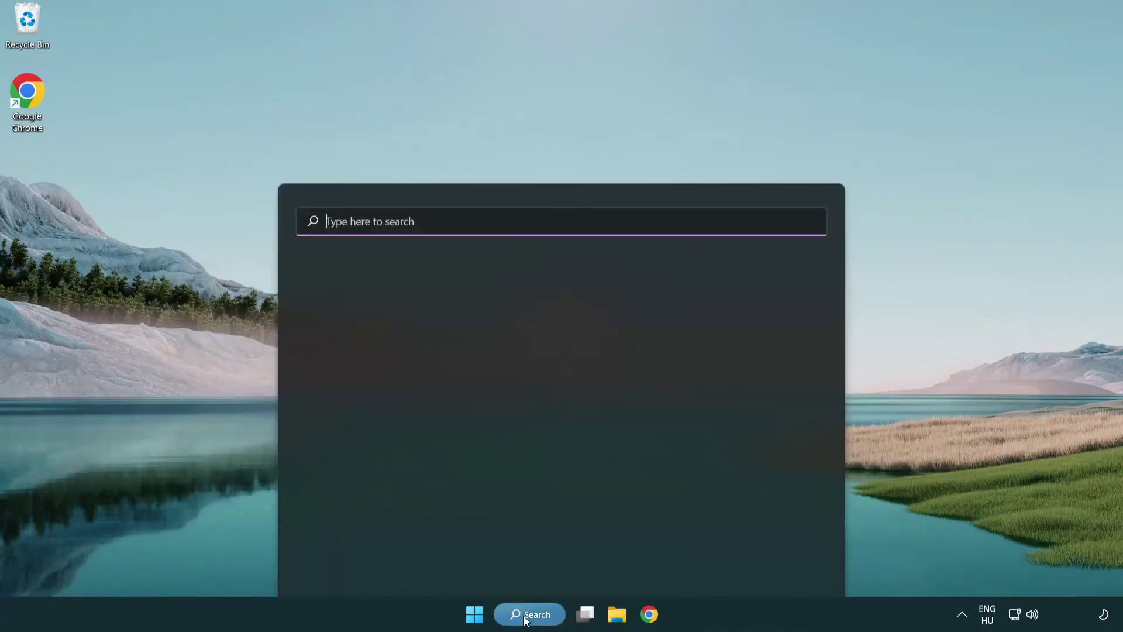
type("cmd")
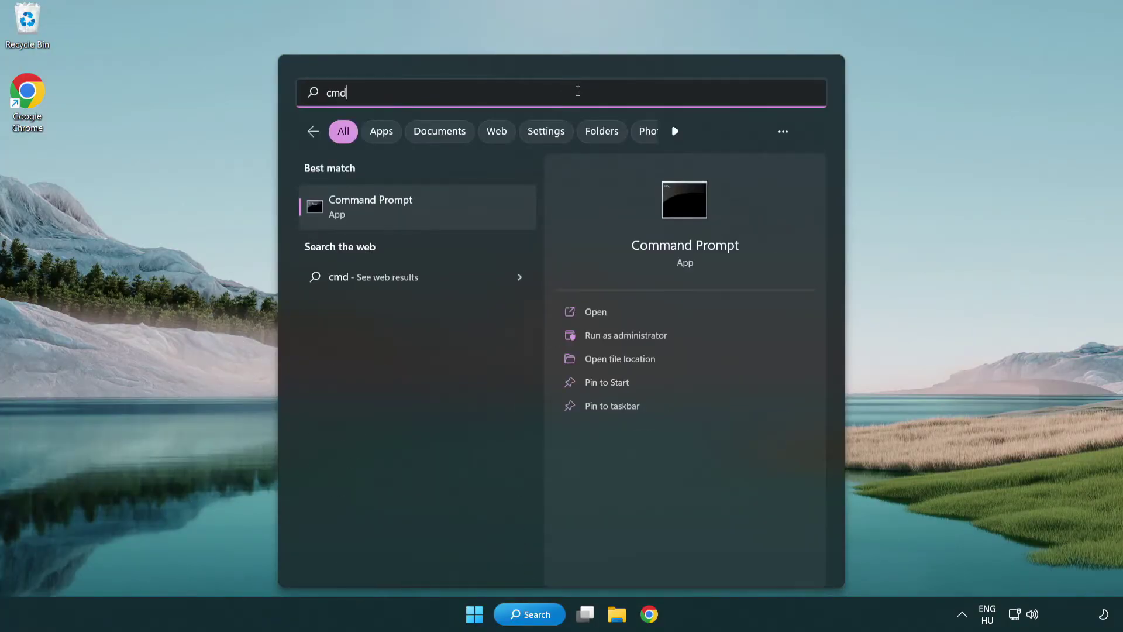
right_click(431, 215)
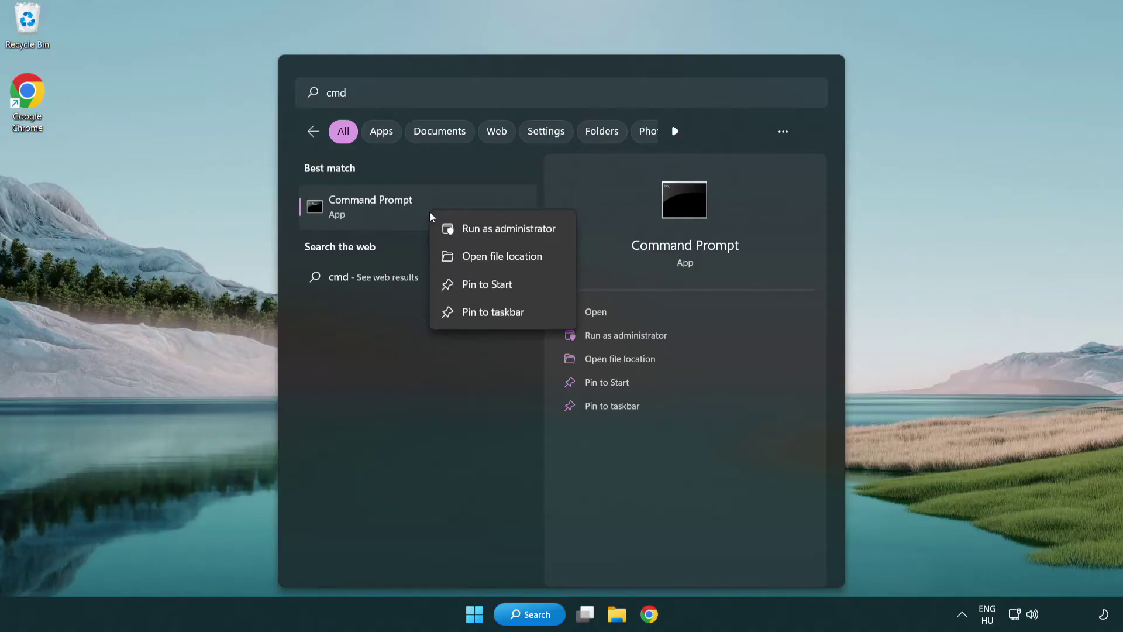
left_click(507, 231)
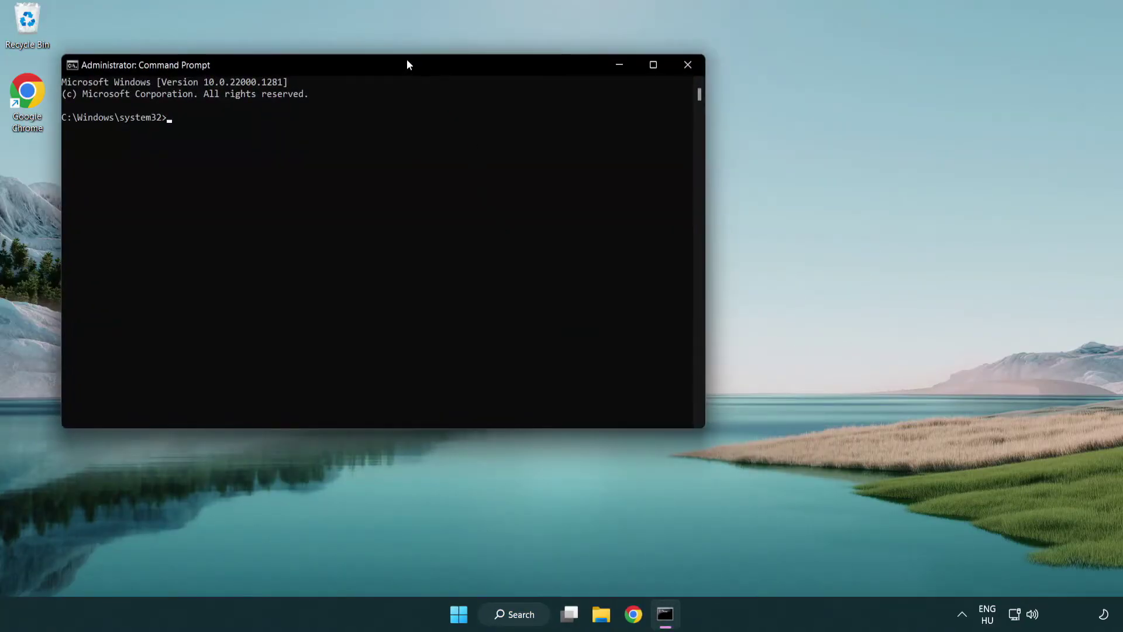
left_click_drag(408, 63, 573, 112)
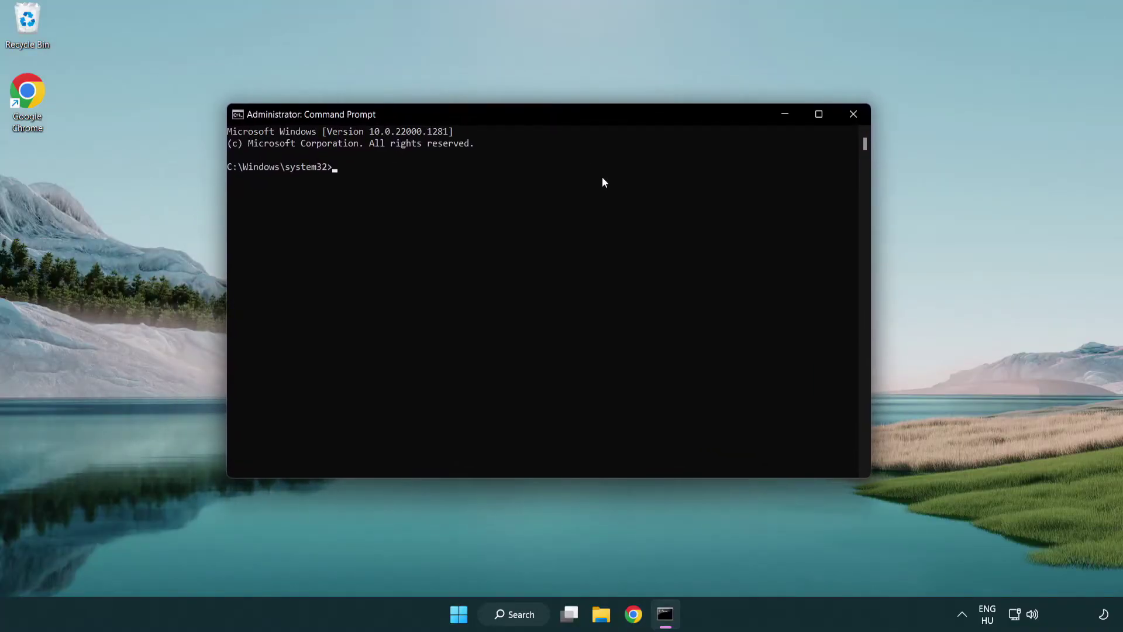
Run sfc /scannow, confirm no integrity violations were found, then close Command Prompt and bring up Start.
type("sfc")
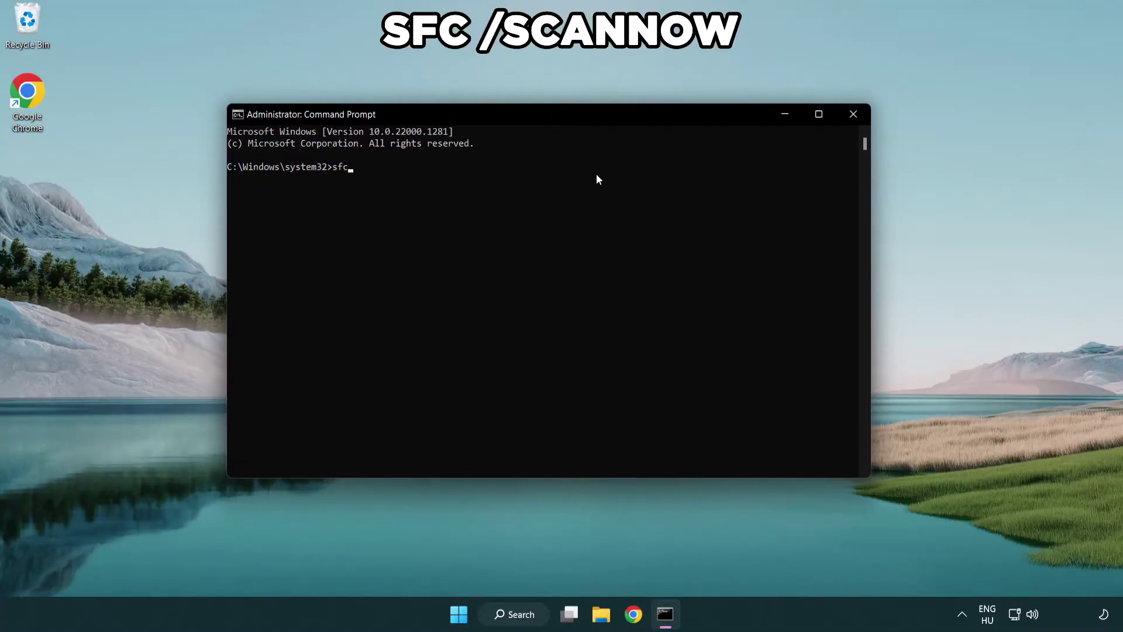
type(" /scannow")
key("Return")
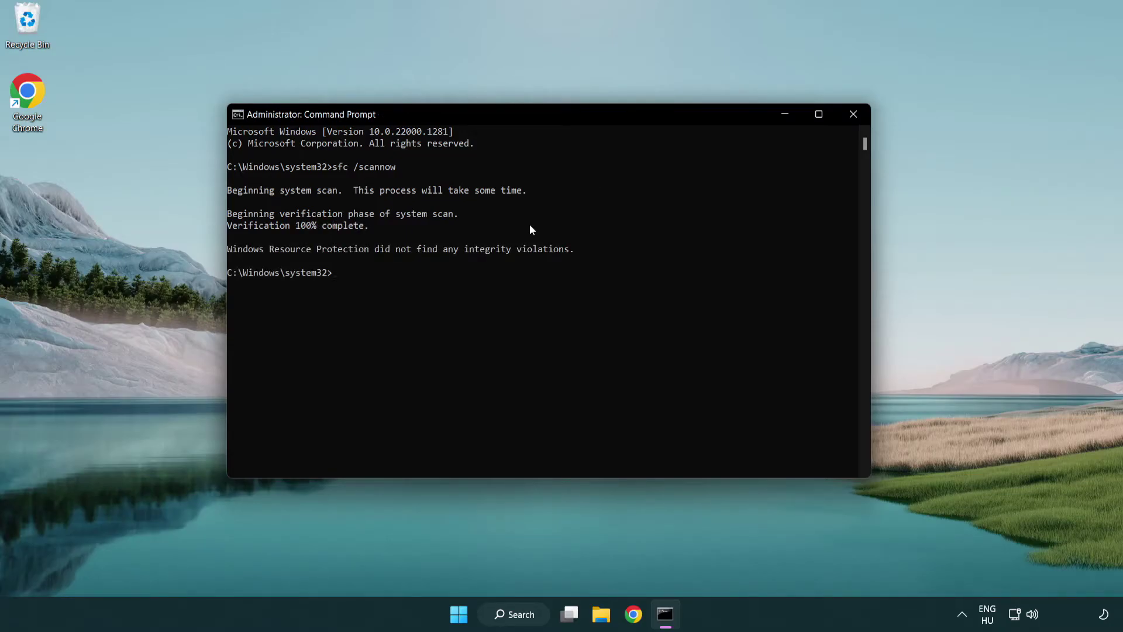
left_click(858, 118)
key("super")
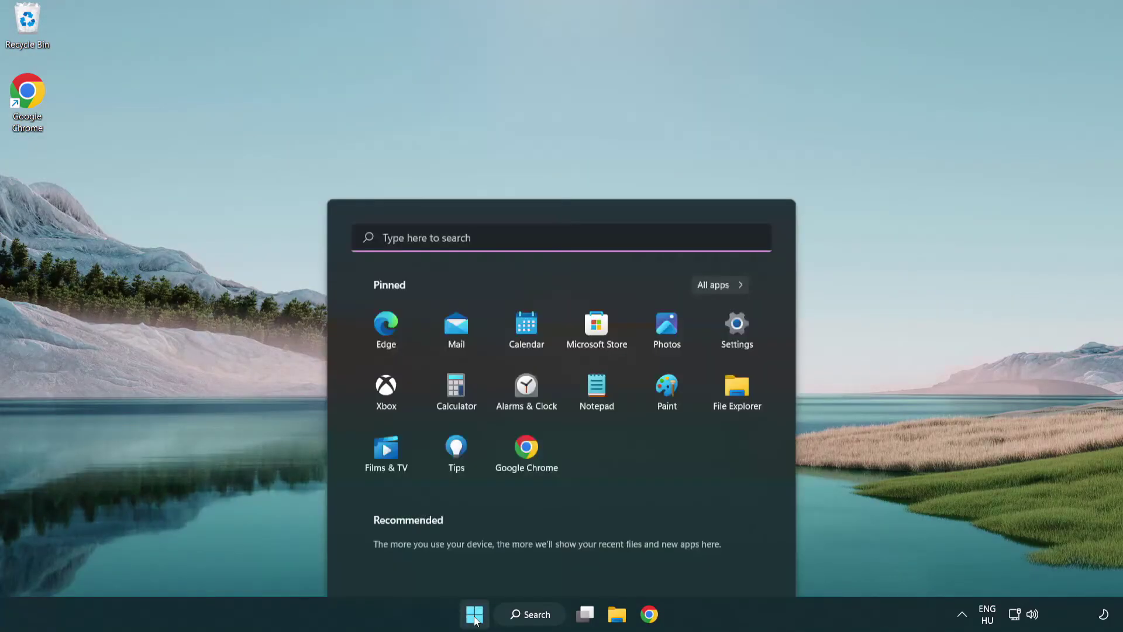